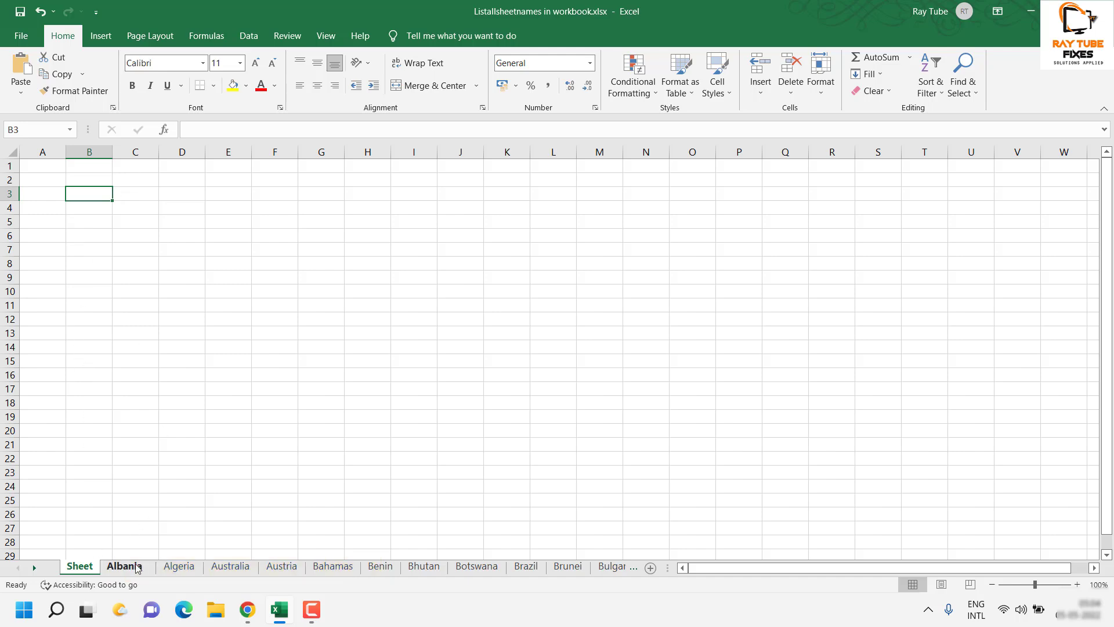
Step: View the Albania sheet and its tab menu, then go back to the worksheet named Sheet
click(134, 573)
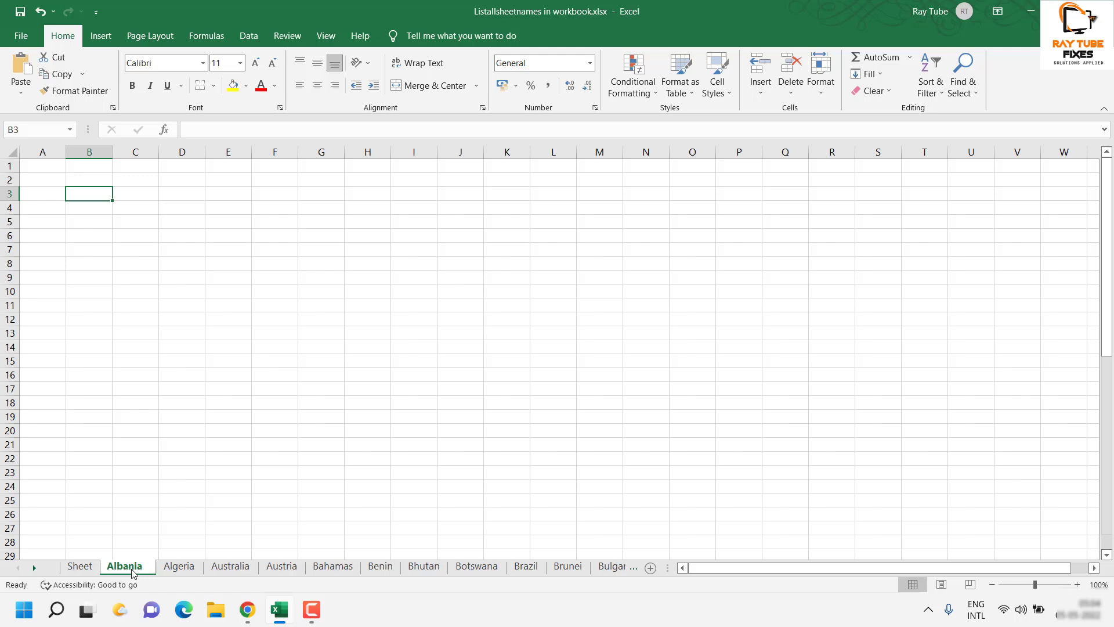
right_click(134, 573)
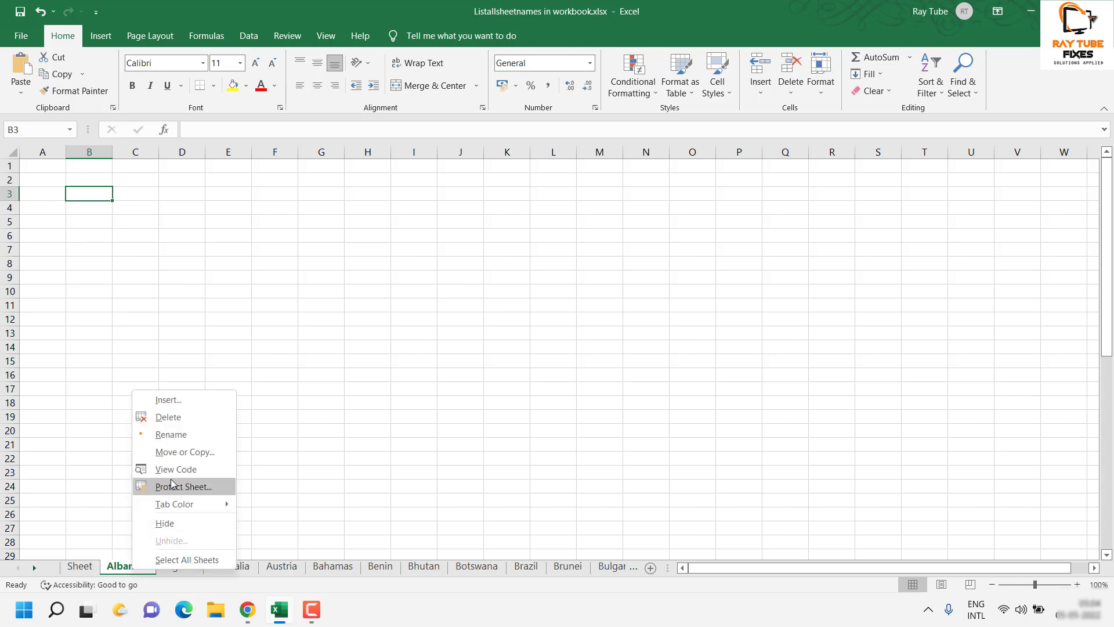
click(90, 570)
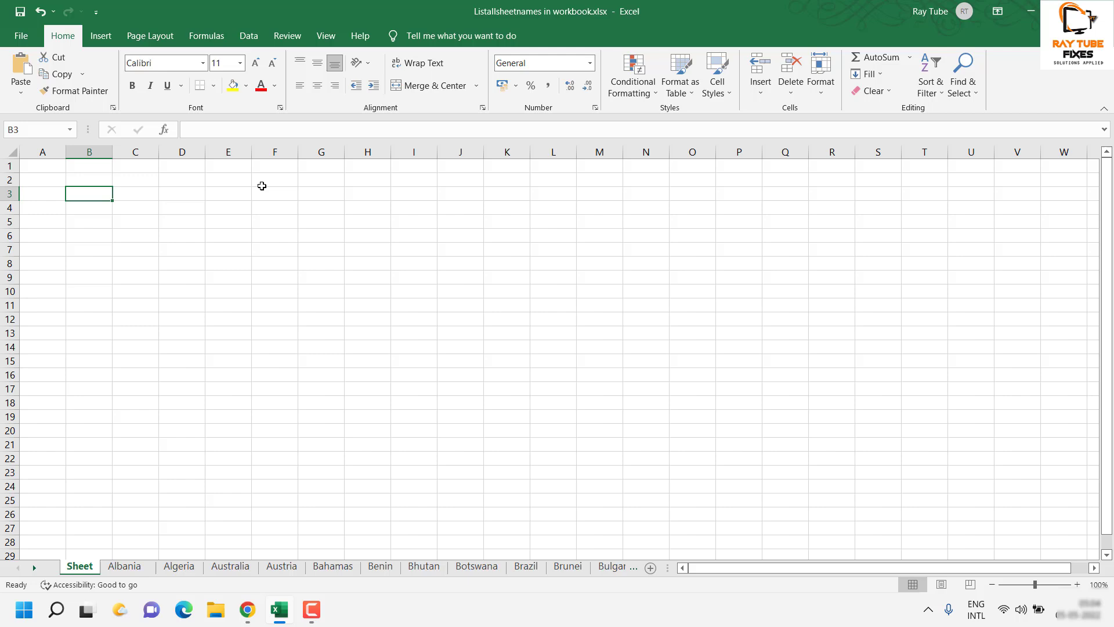
Step: Define the name SheetList referring to =REPLACE(GET.WORKBOOK(1),1,FIND("]",GET.WORKBOOK(1)),"")
click(199, 37)
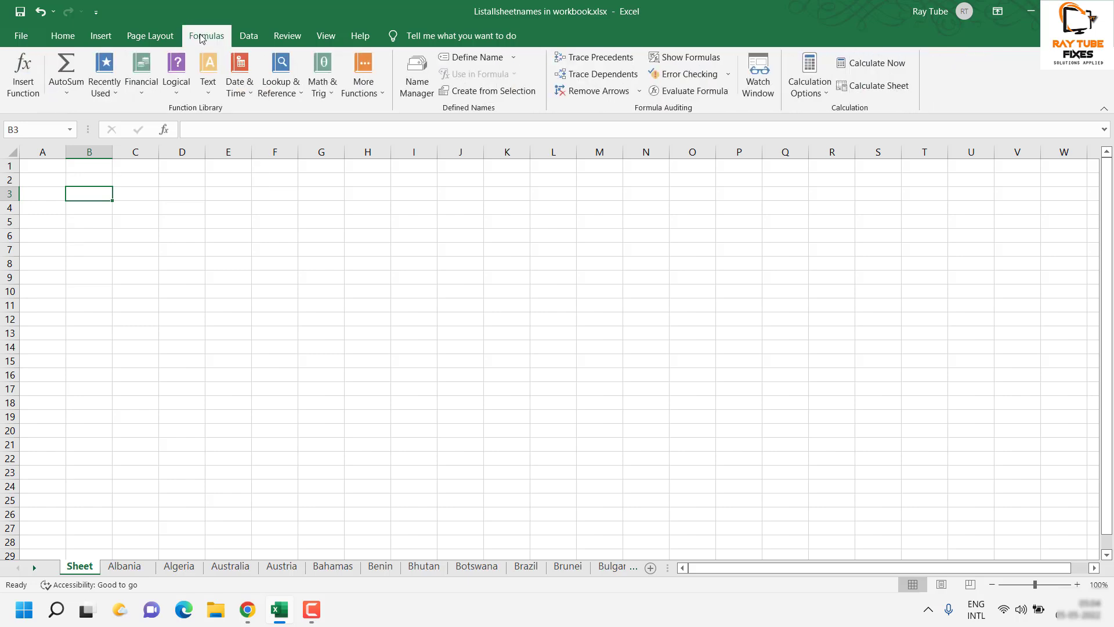
click(476, 58)
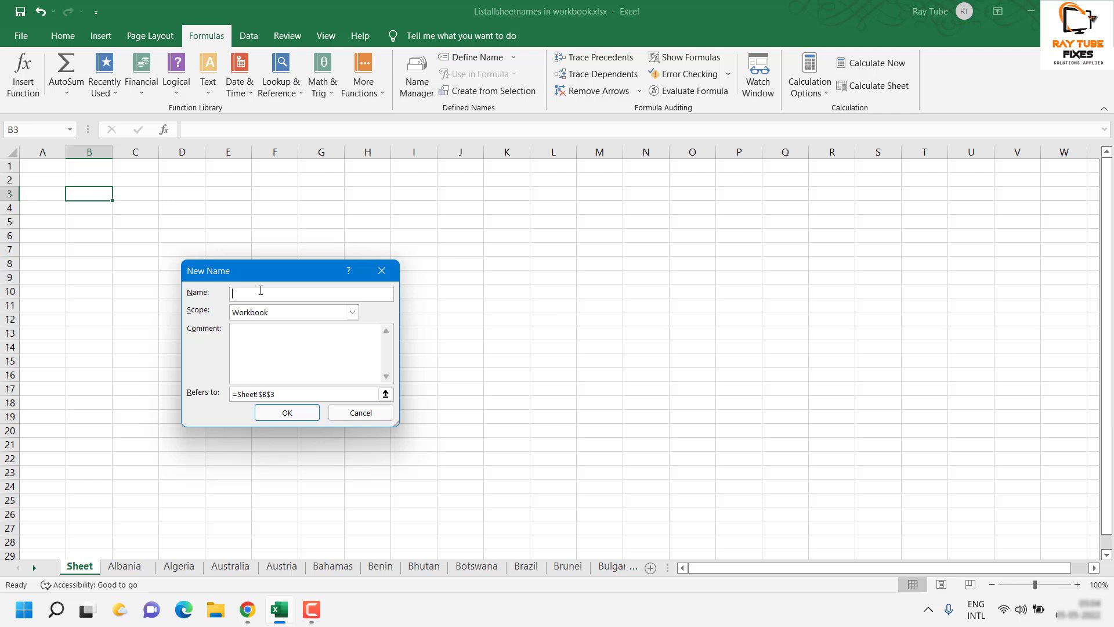
text(SheetList)
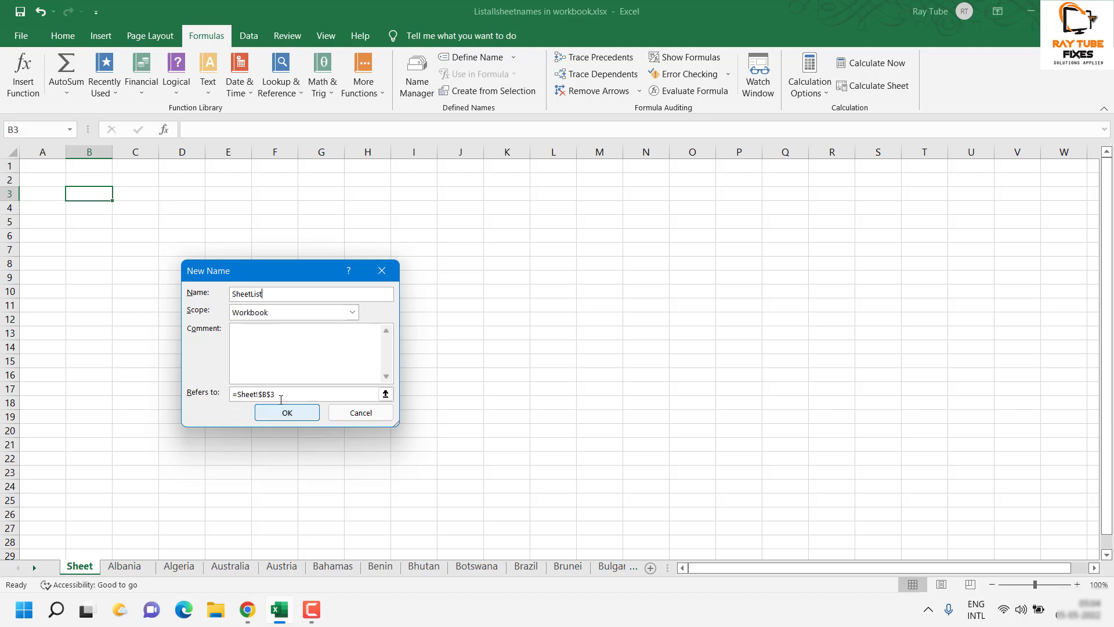
drag(281, 400, 197, 397)
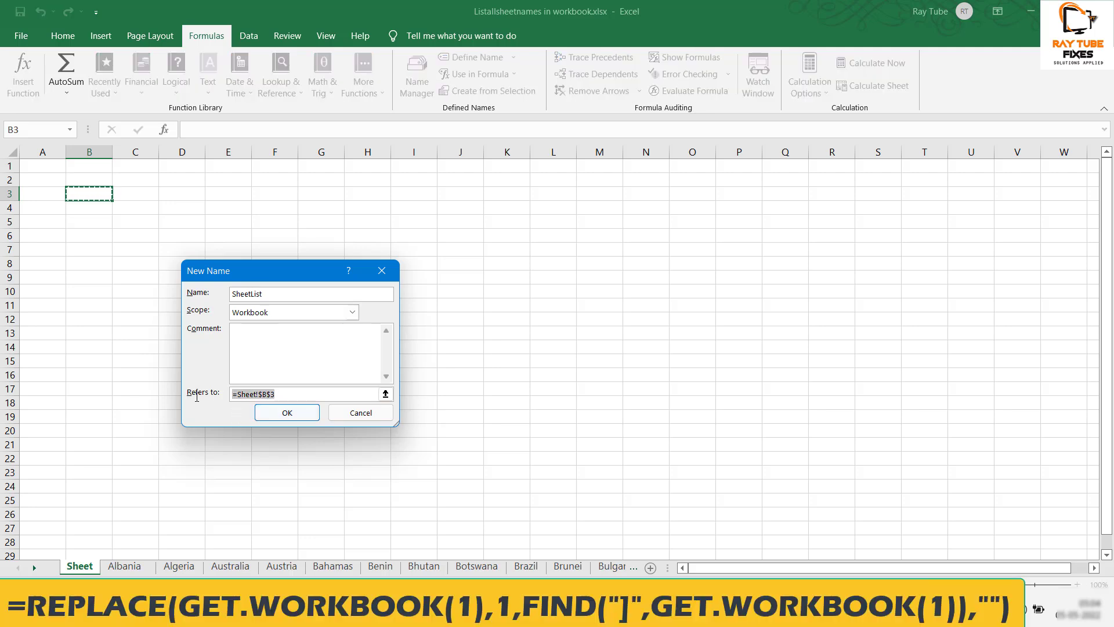
text(=REPLACE(GET.WORKBOOK(1),1,FIND("]",GET.WORKBOOK(1)),""))
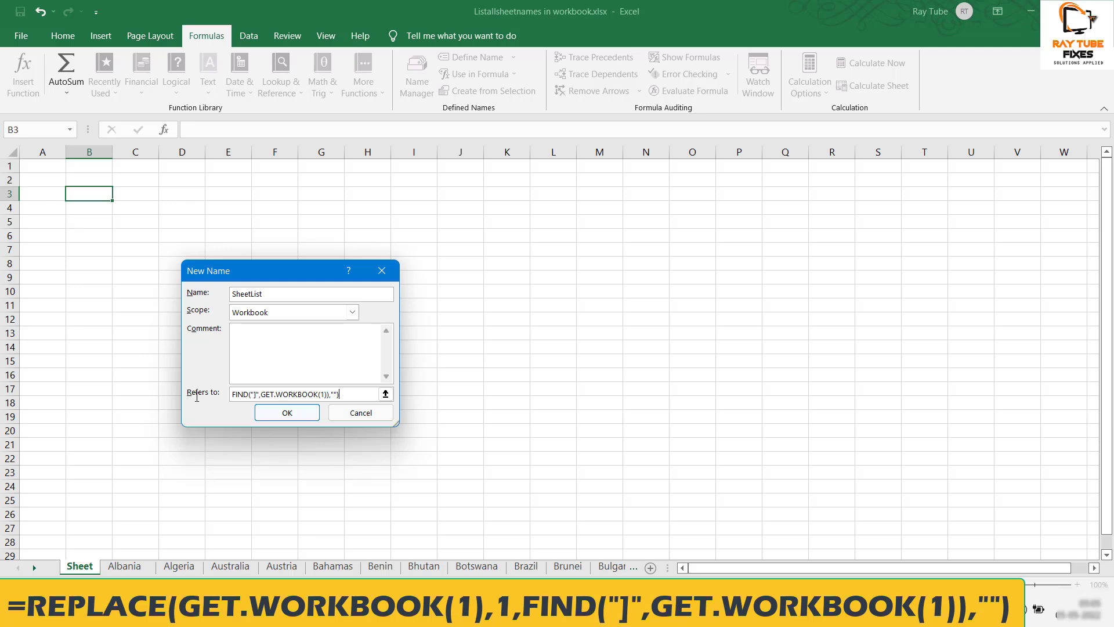
click(287, 415)
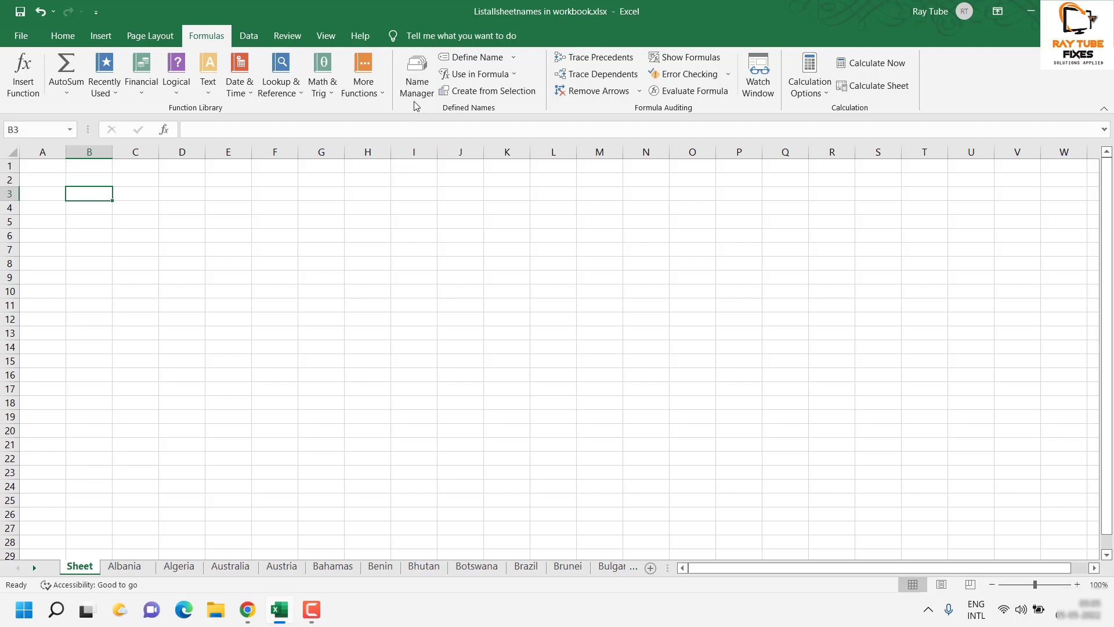
click(415, 96)
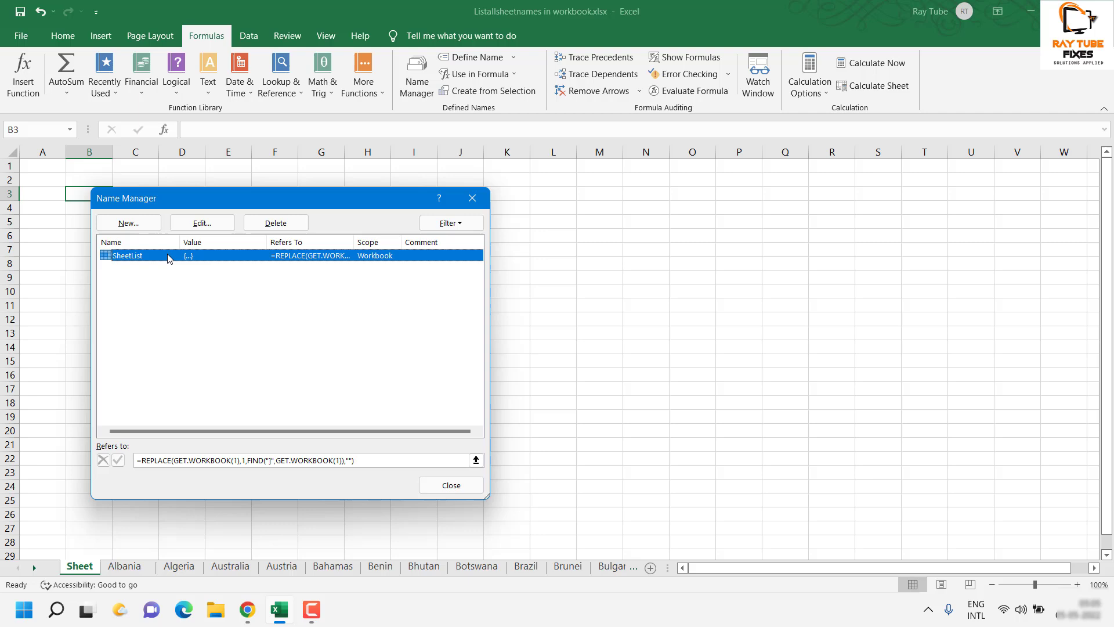
key(Escape)
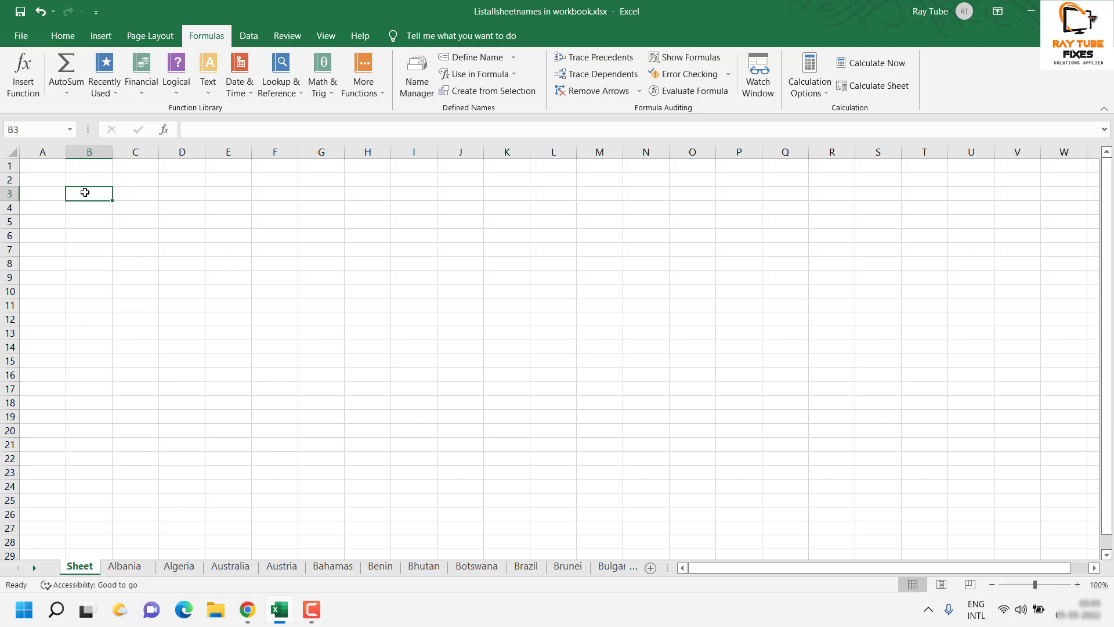
Step: Enter 1, 2, 3 in B3:B5 and extend the series to 34 in B36
text(1)
key(Return)
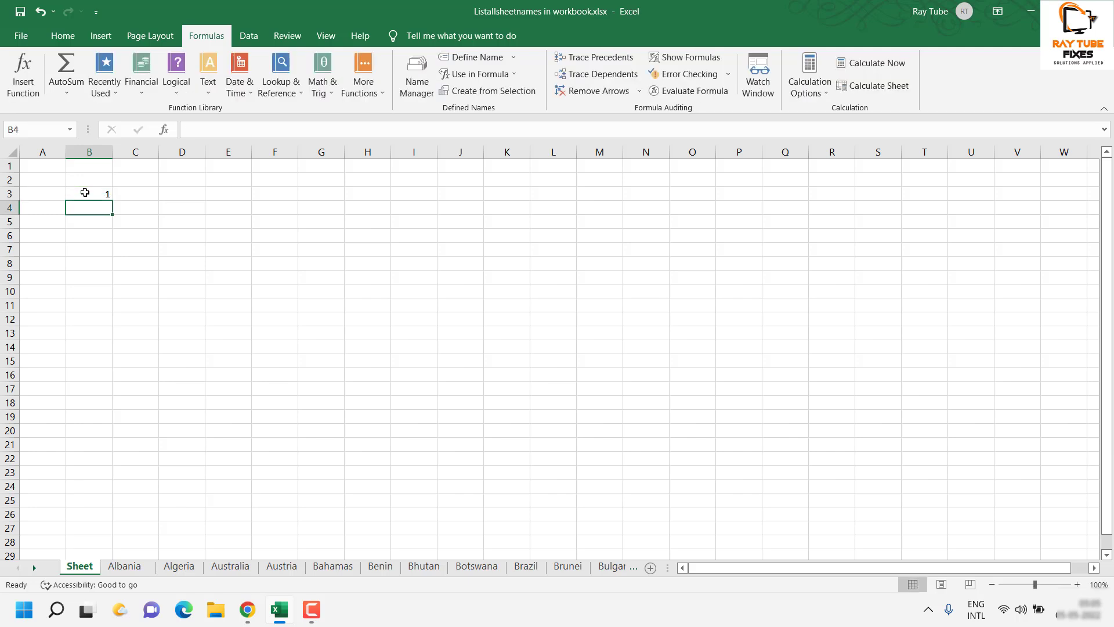
text(2)
key(Return)
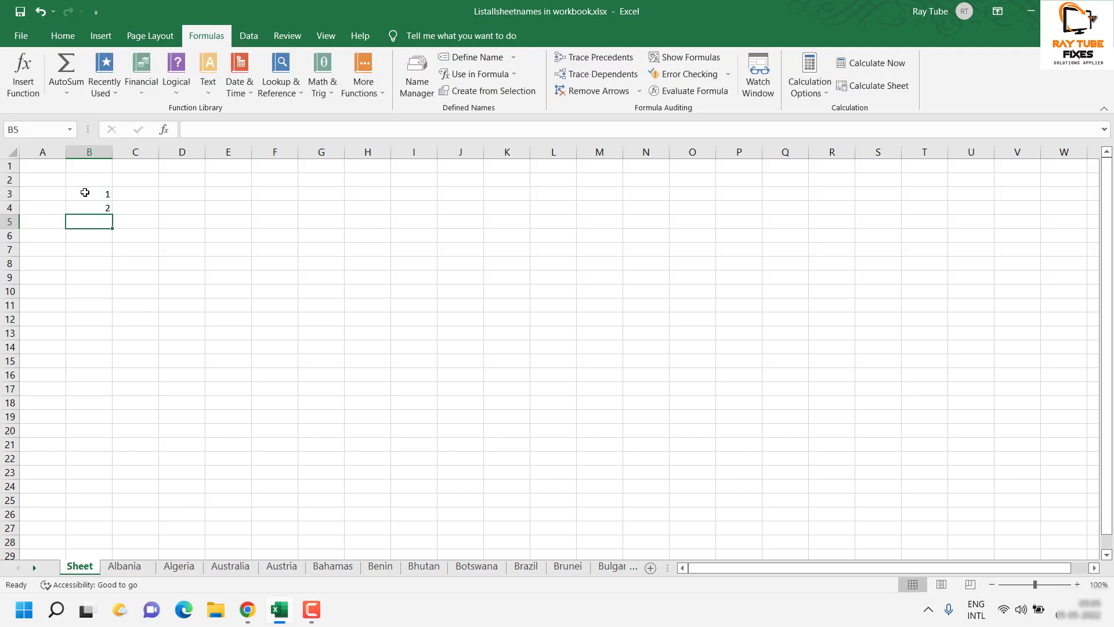
text(3)
key(Return)
drag(99, 198, 112, 530)
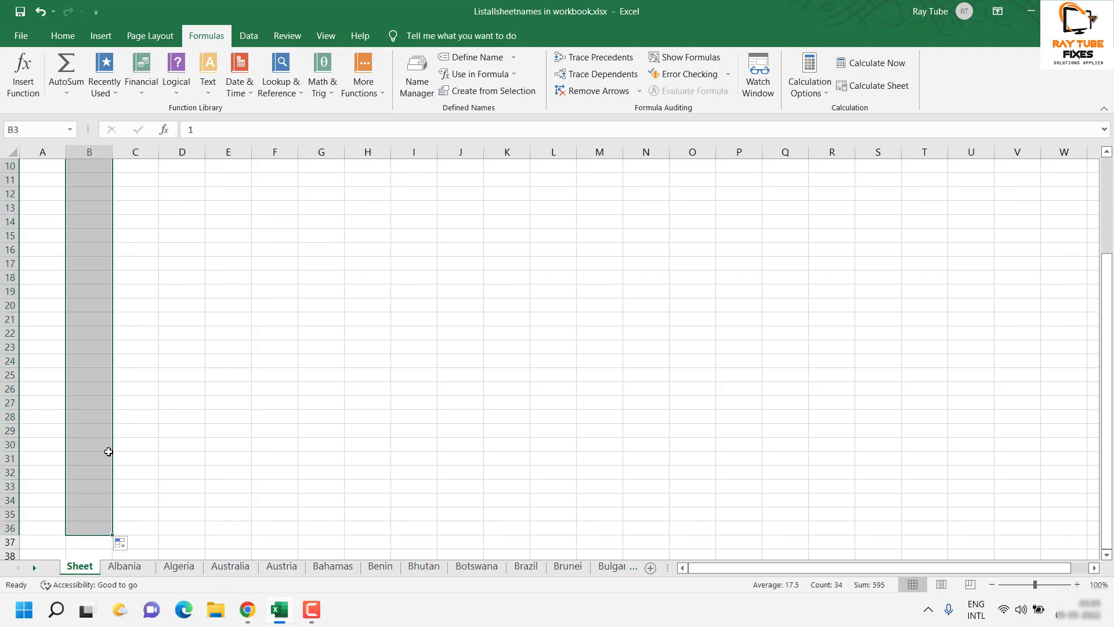
scroll(92, 429, up, 3)
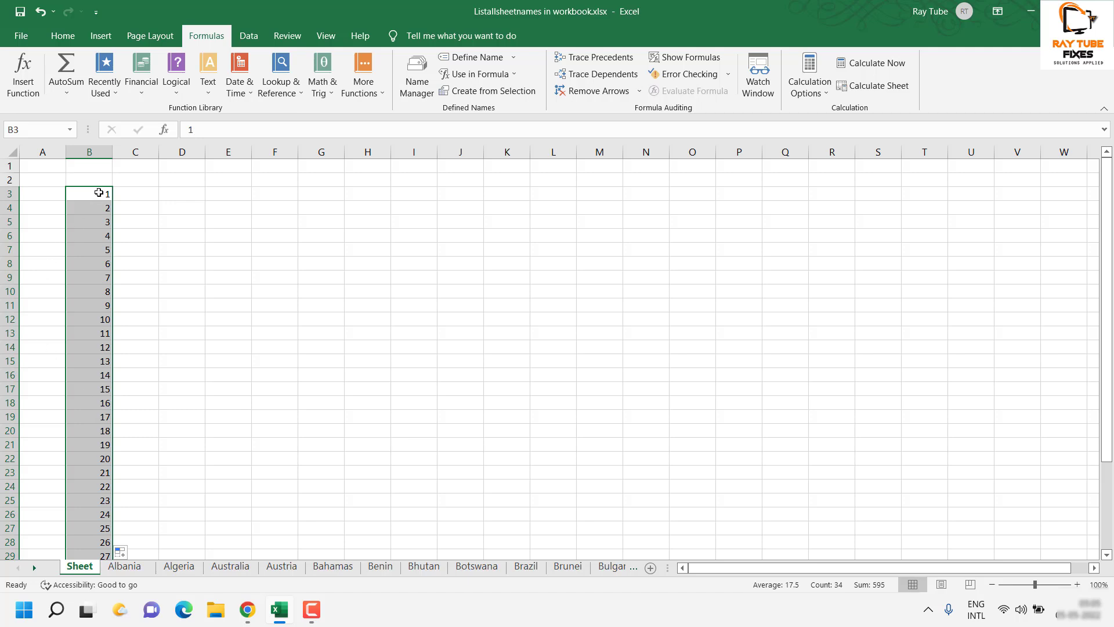
click(148, 192)
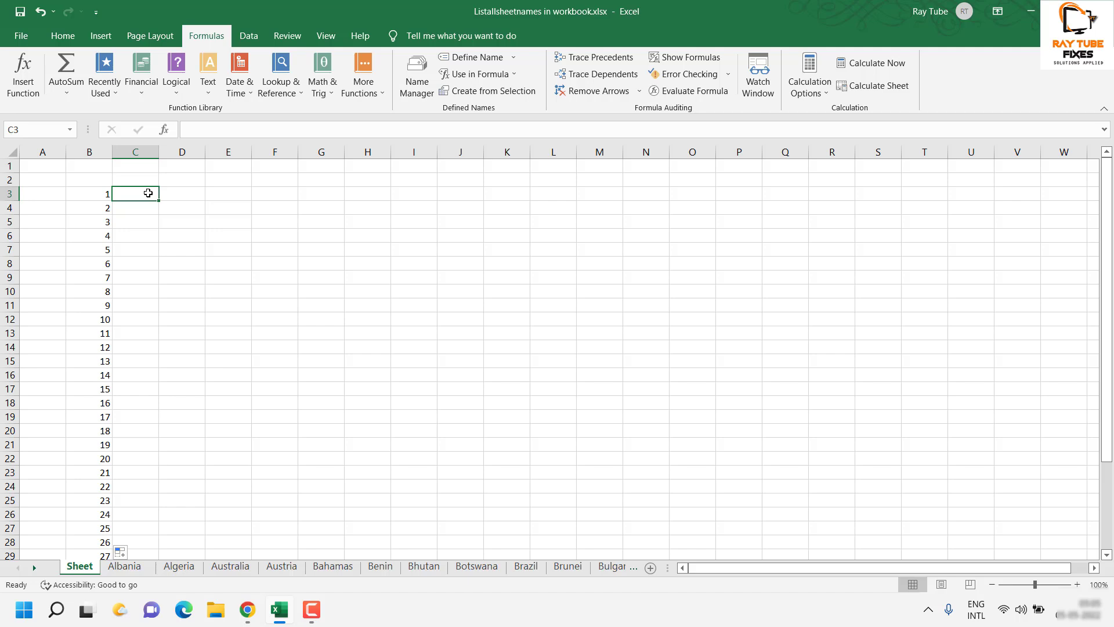
Step: Enter =INDEX(SheetList,B3) in C3 so it displays the first sheet name, Sheet
text(=)
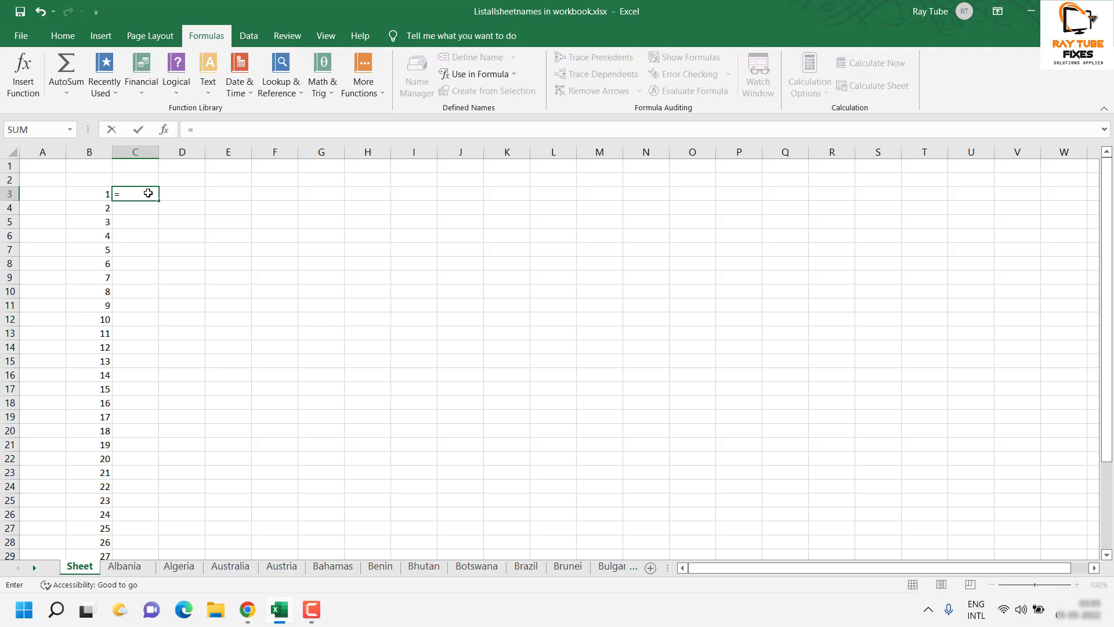
text(index)
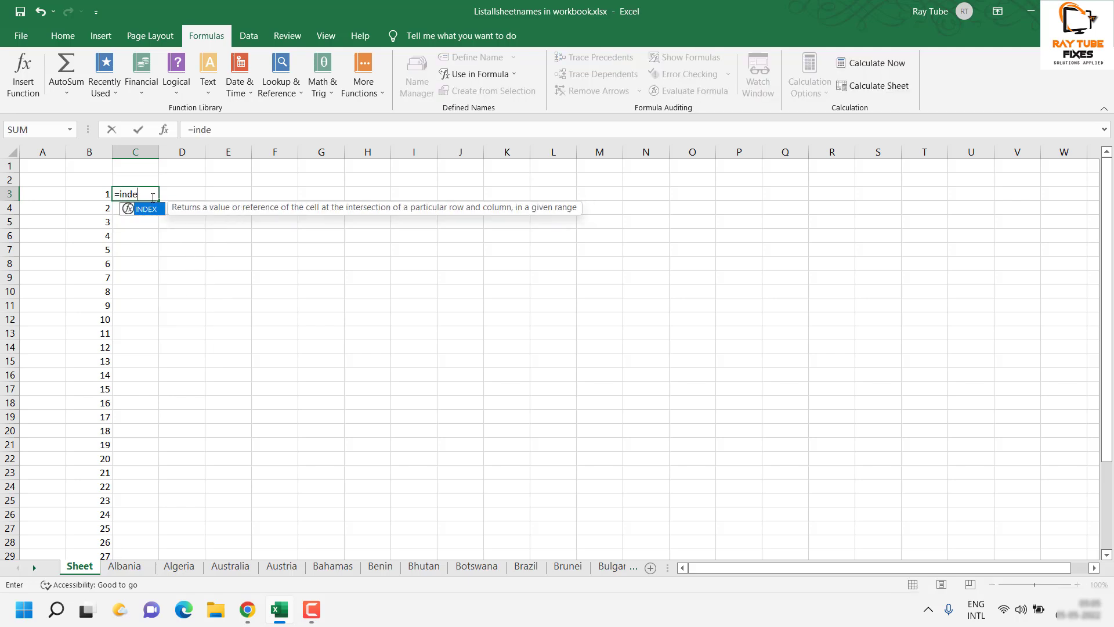
key(Tab)
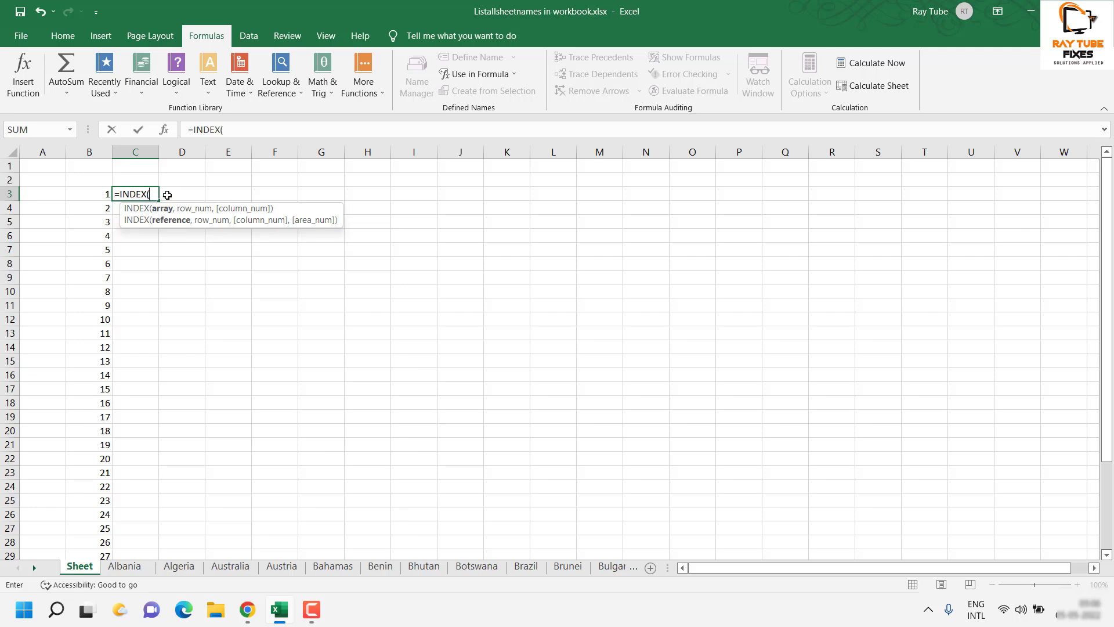
text(sh)
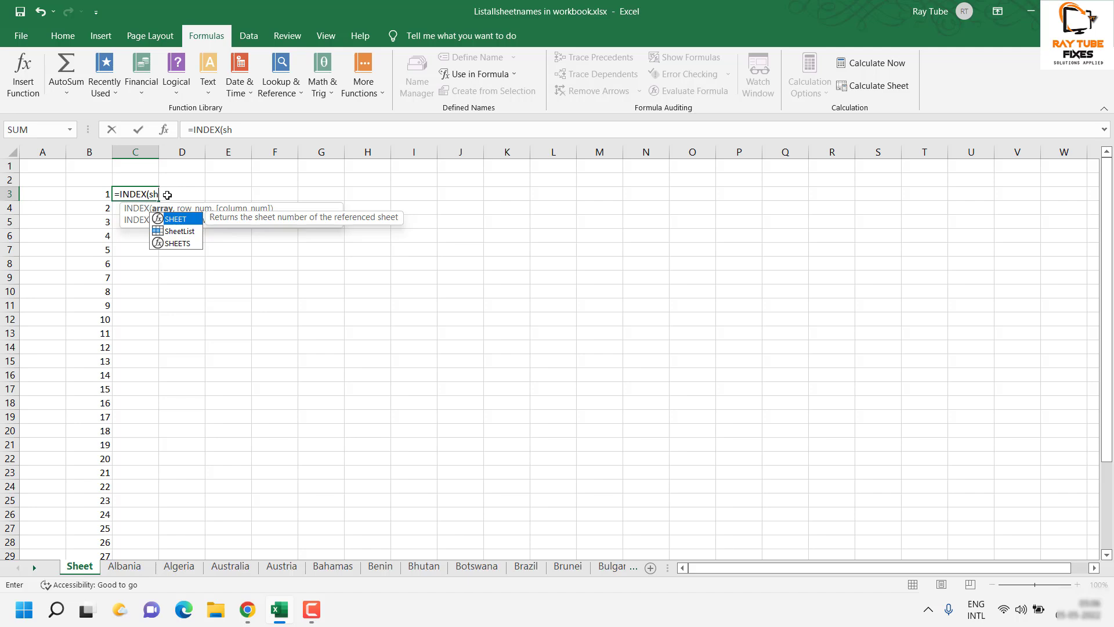
key(Down)
key(Return)
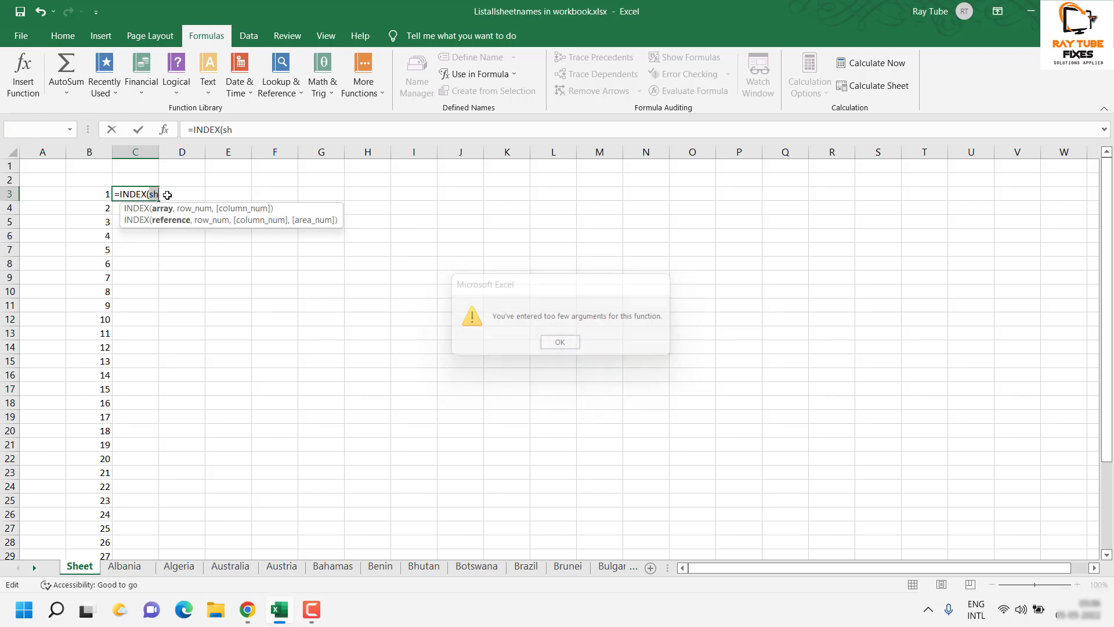
text(sheet)
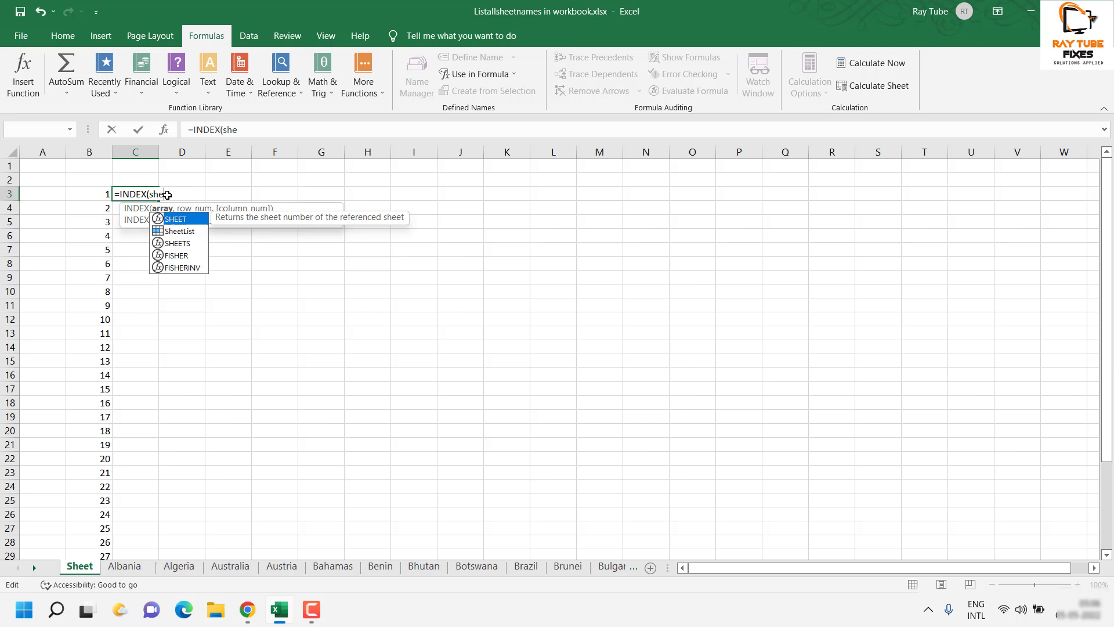
click(187, 234)
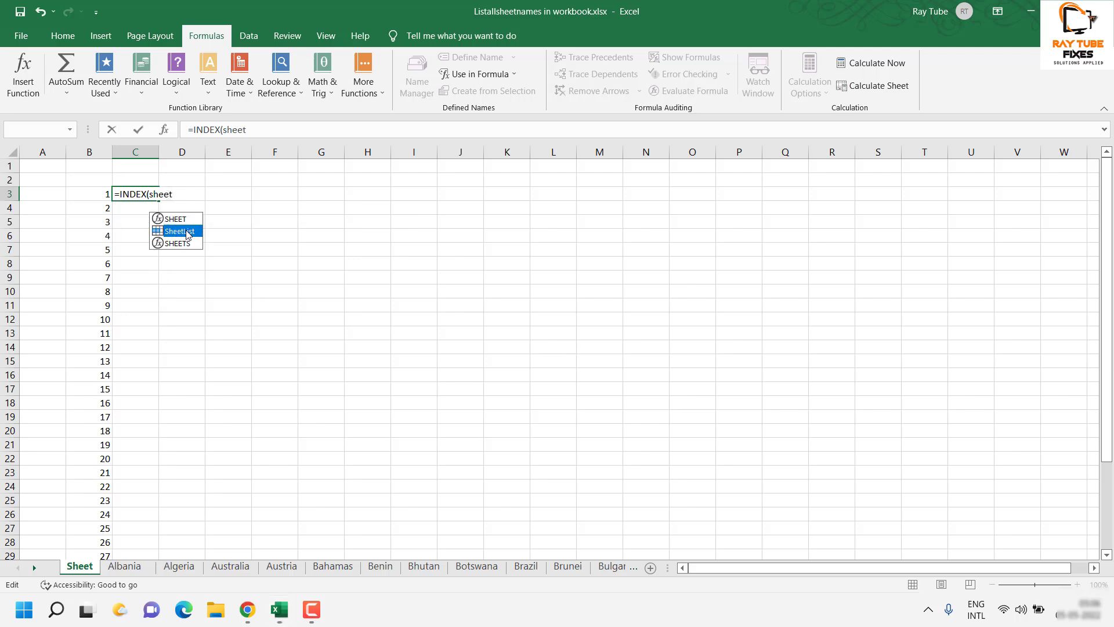
double_click(187, 234)
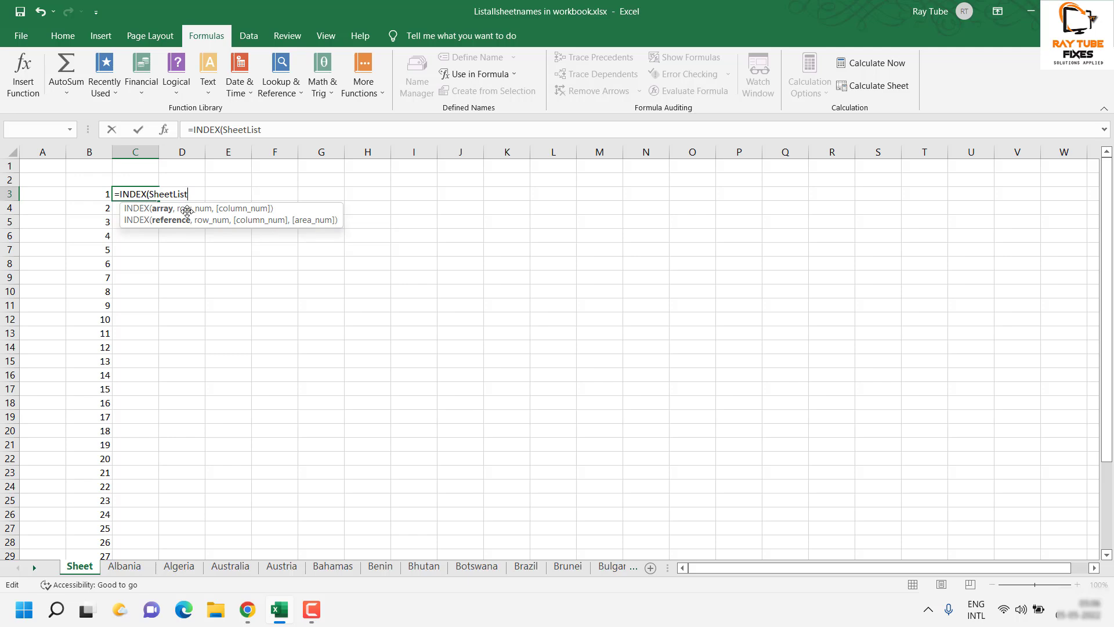
text(,)
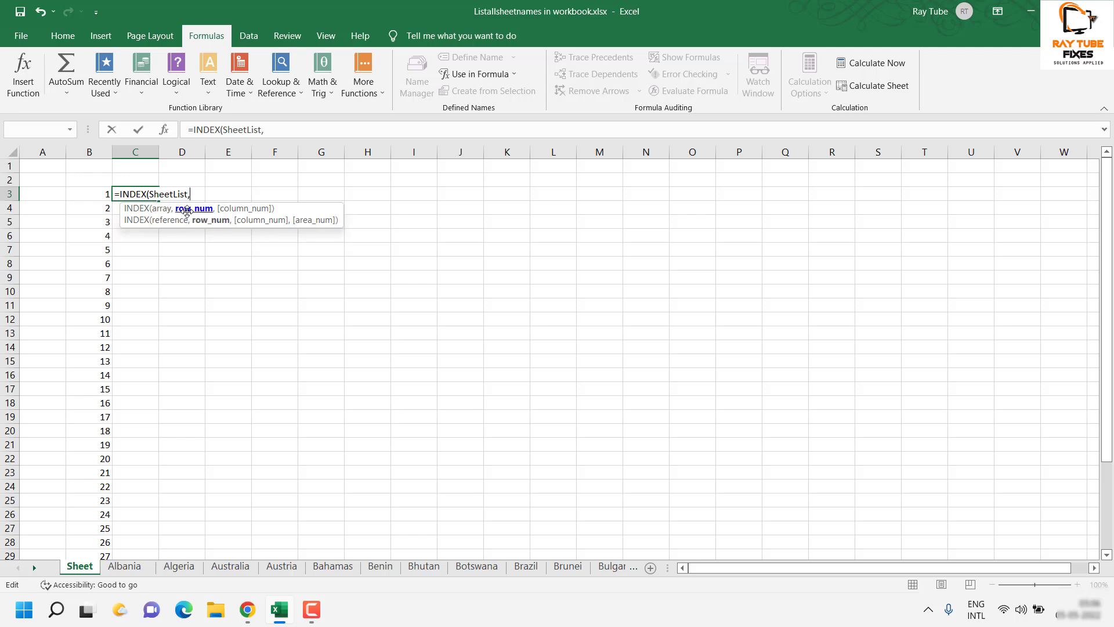
click(108, 192)
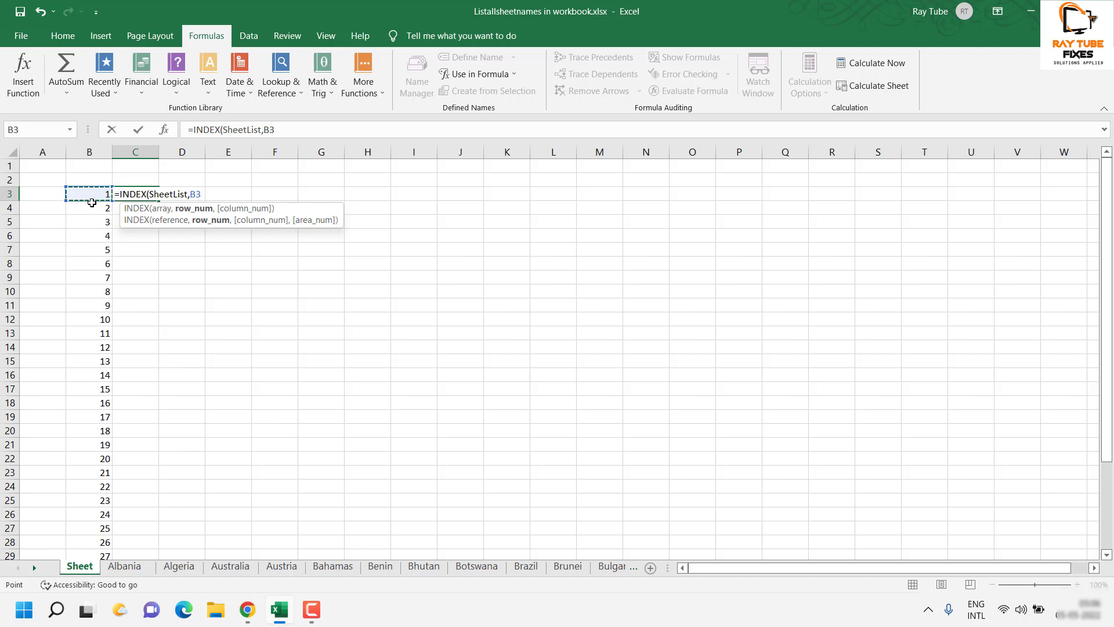
text())
key(Return)
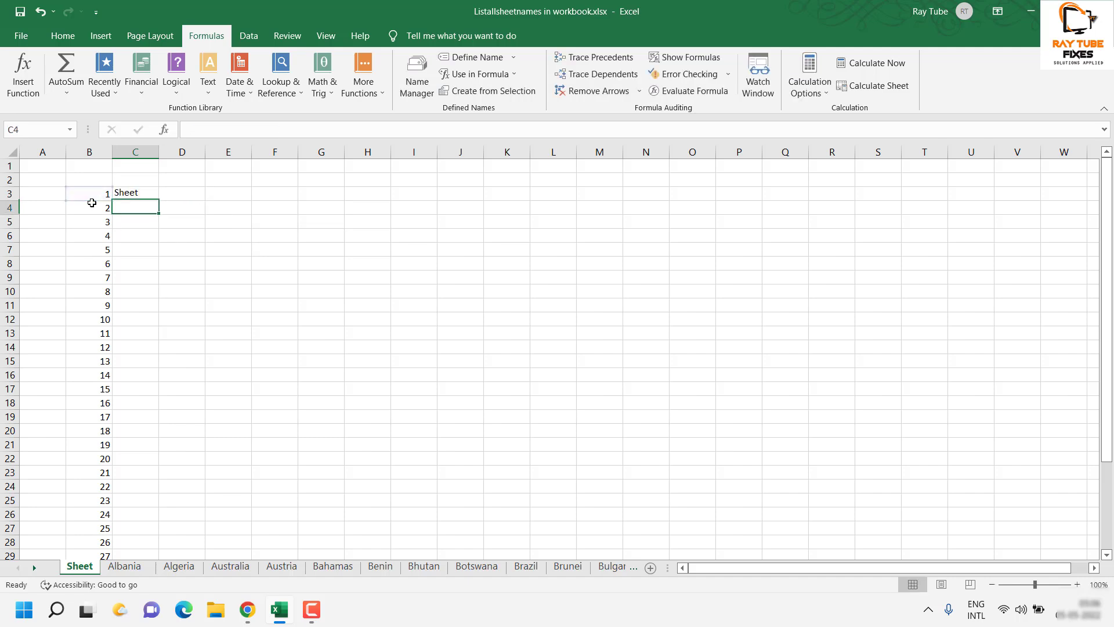
Step: Fill the C3 INDEX formula down to C36, then select the #REF! rows B16:C36
click(143, 193)
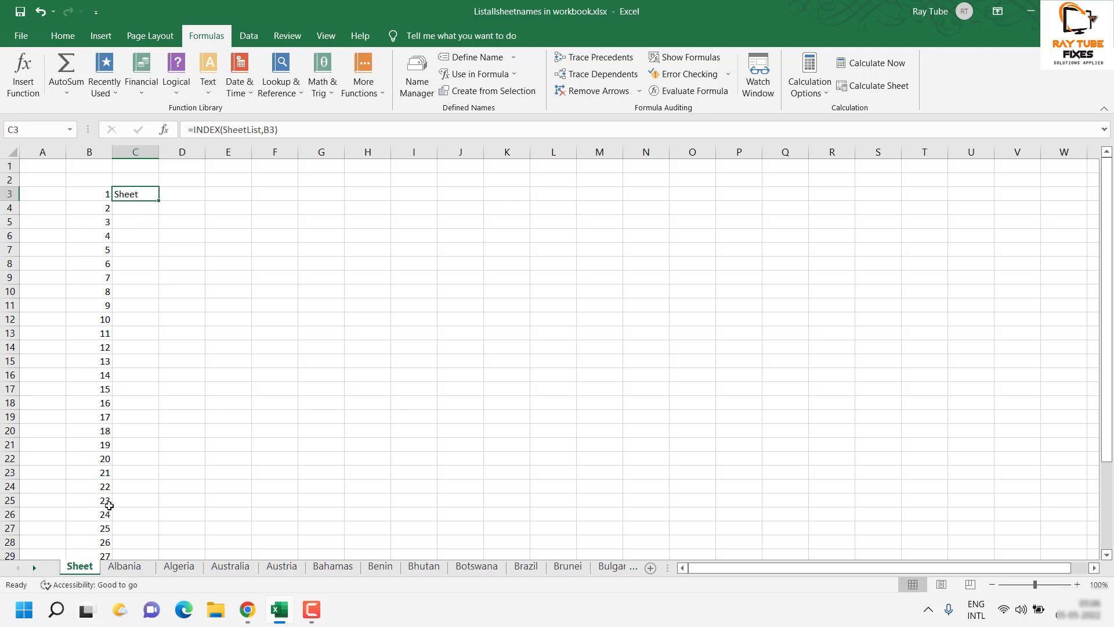
double_click(160, 200)
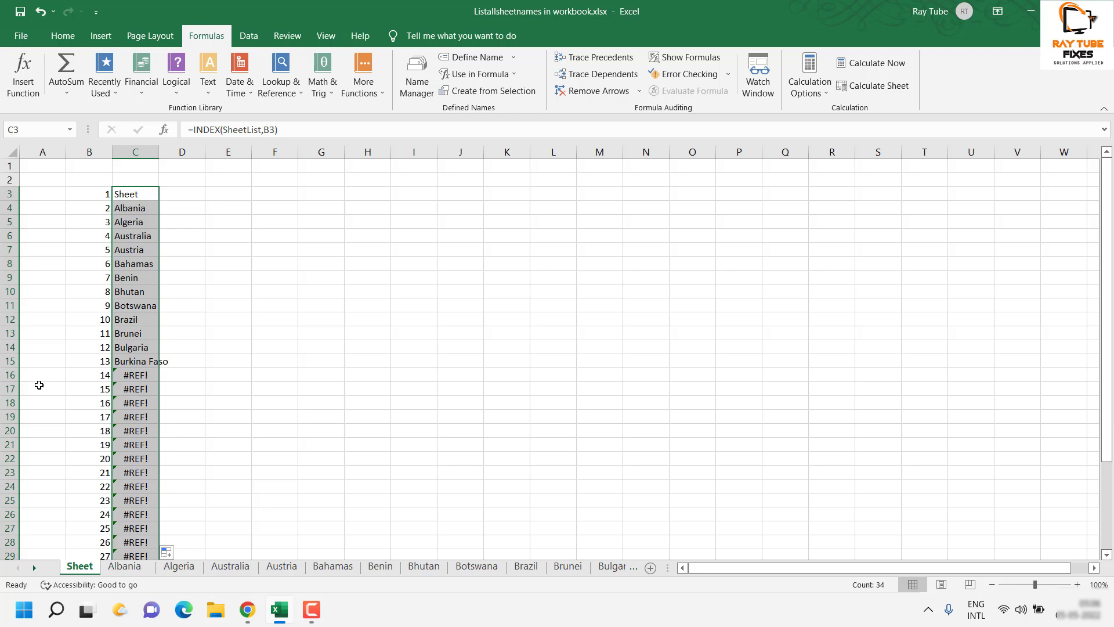
click(102, 375)
drag(102, 375, 148, 537)
Step: Delete the surplus cells B16:C36 and clear any leftover numbers or #REF! errors
right_click(148, 537)
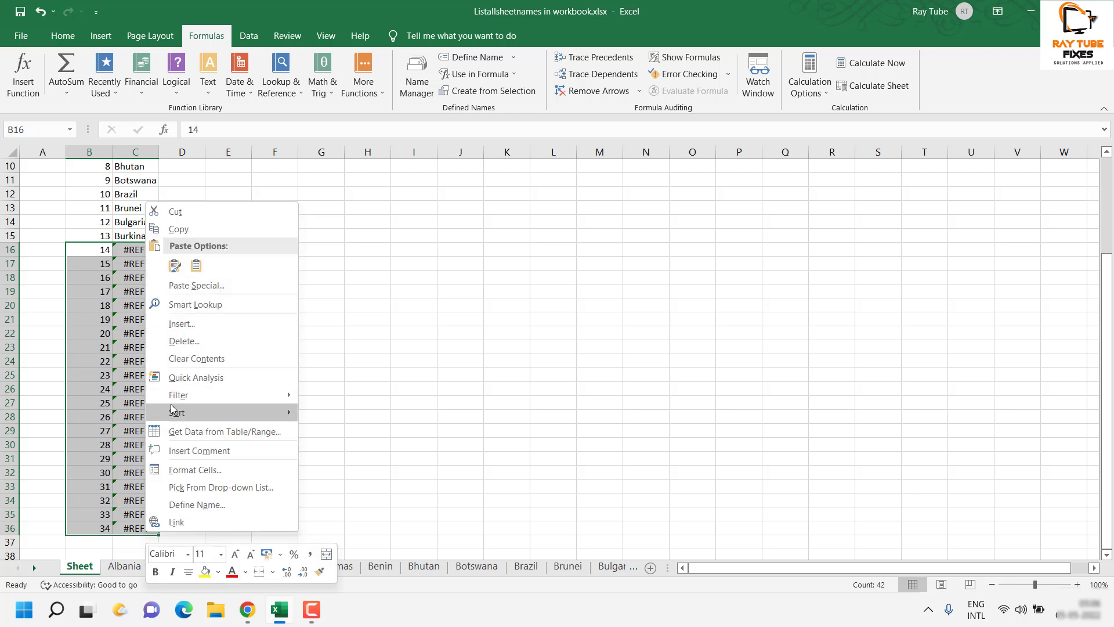
click(200, 342)
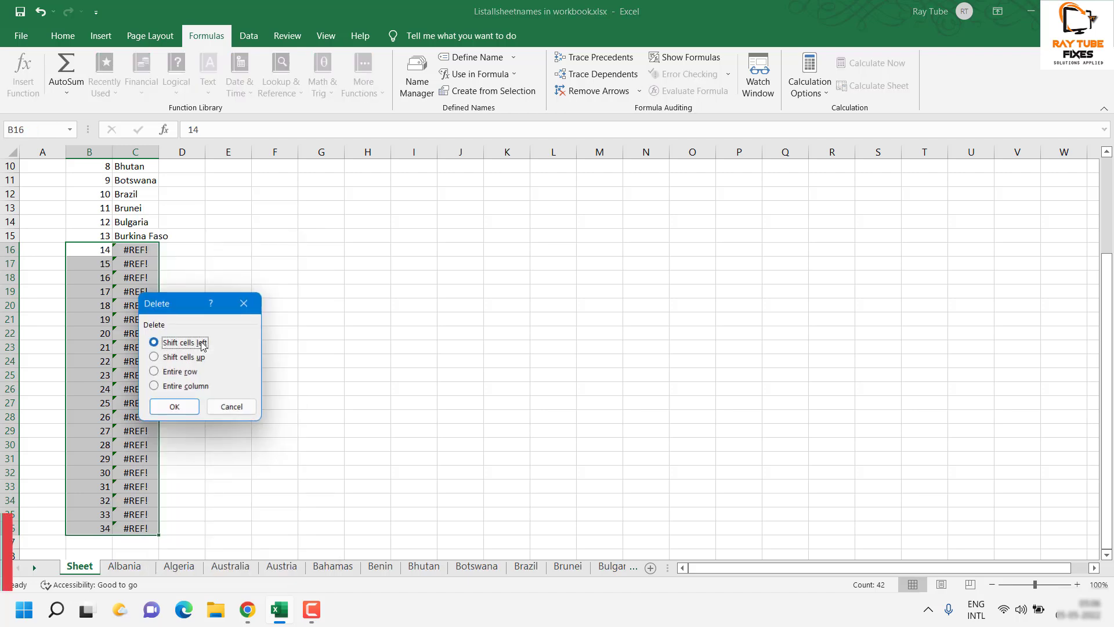
click(175, 406)
key(Delete)
click(254, 305)
scroll(251, 304, up, 3)
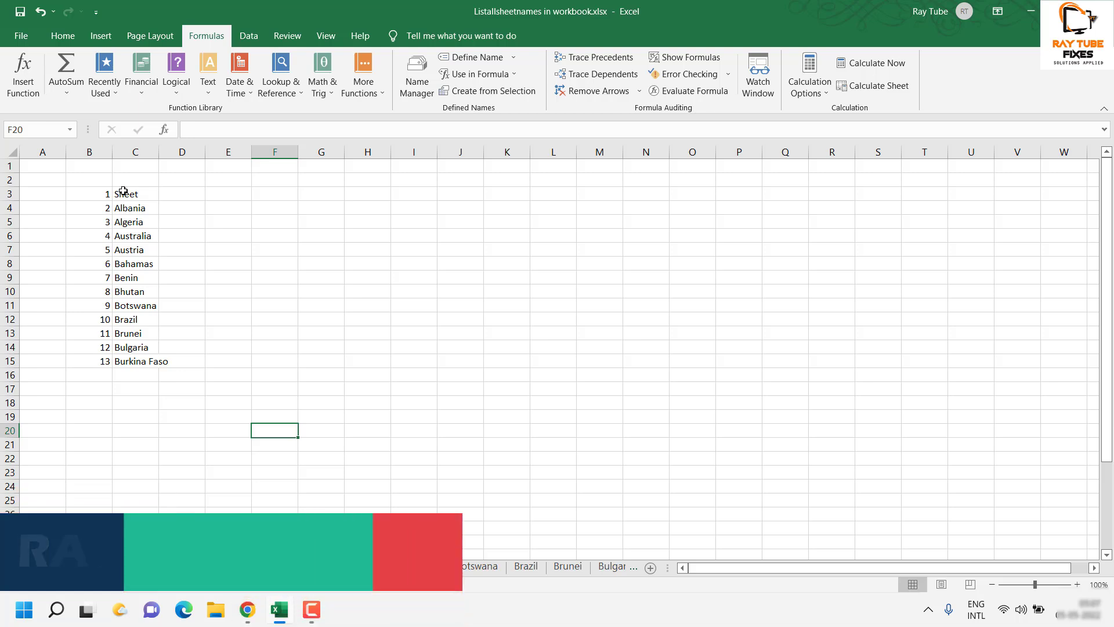
click(240, 217)
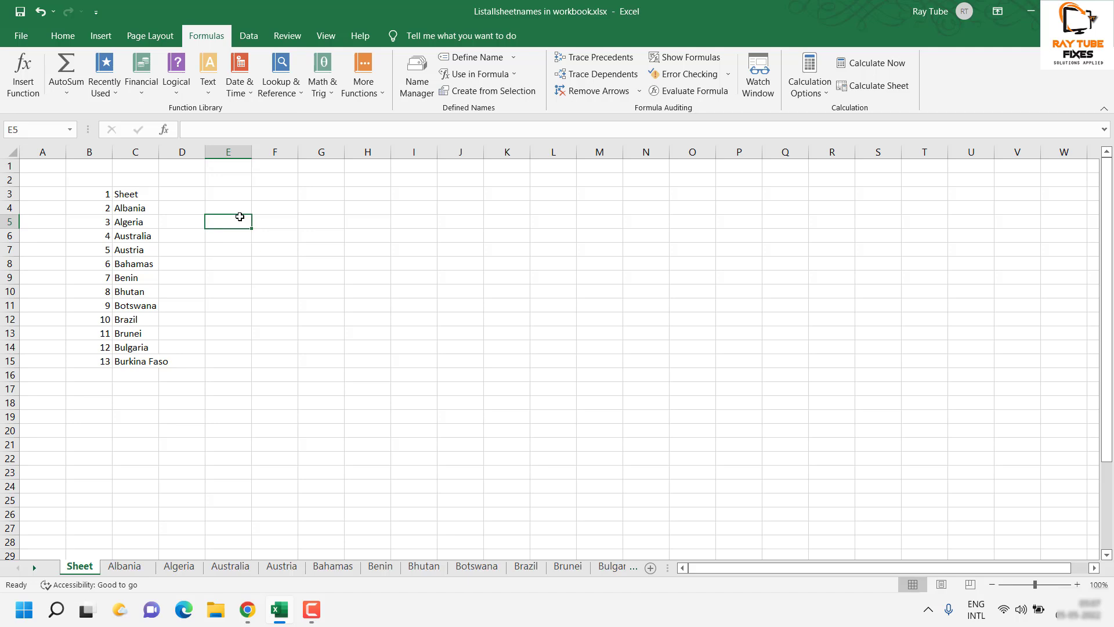